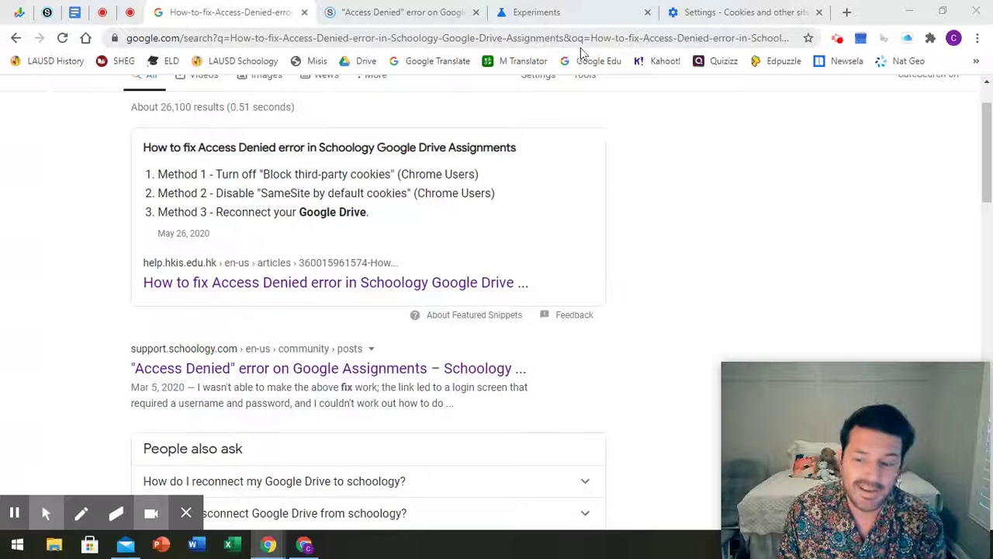
- Switch to the Settings tab and confirm Cookies and other site data is set to Allow all cookies
click(731, 20)
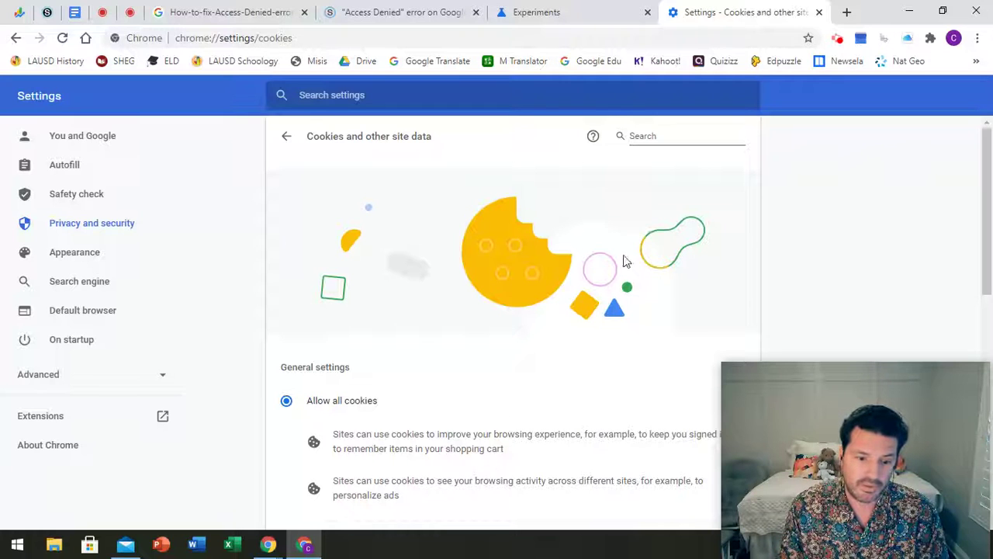
scroll(626, 243, down, 1)
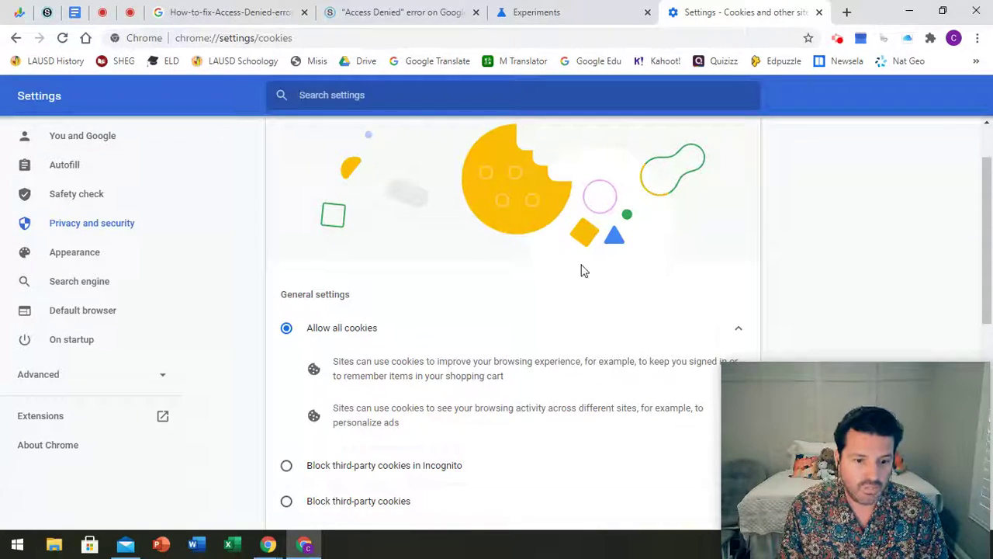
scroll(574, 276, down, 1)
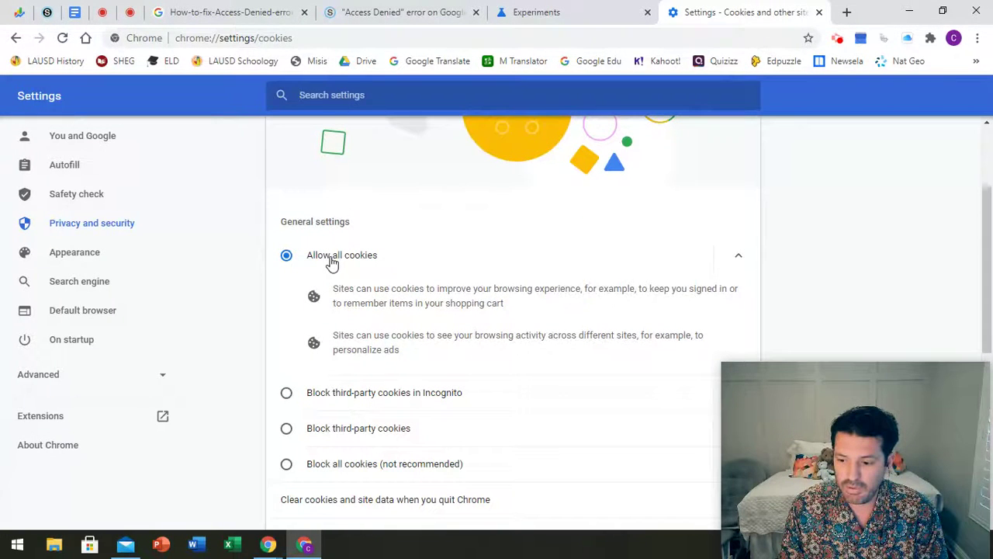
scroll(398, 330, down, 1)
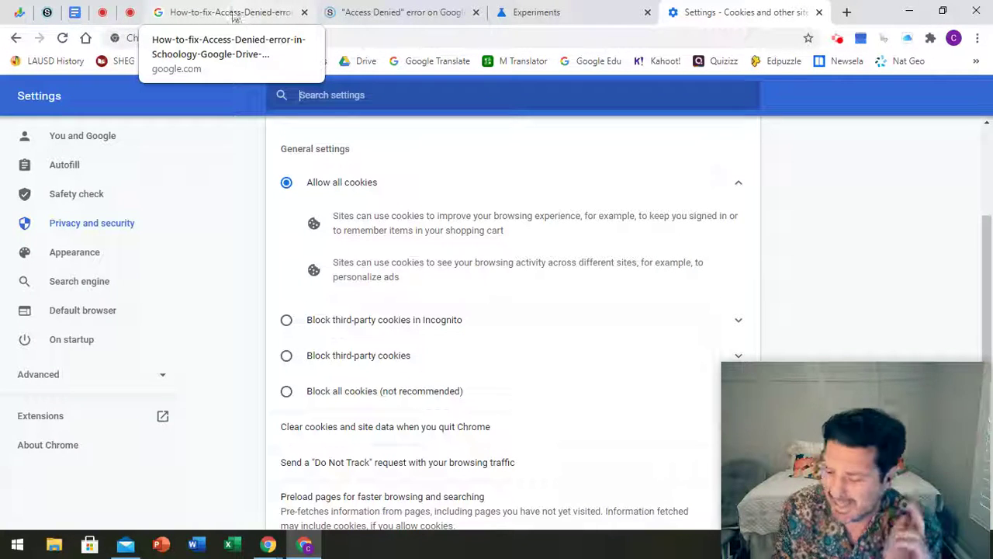
- Return to the Google results for the Schoology Access Denied fix
click(183, 20)
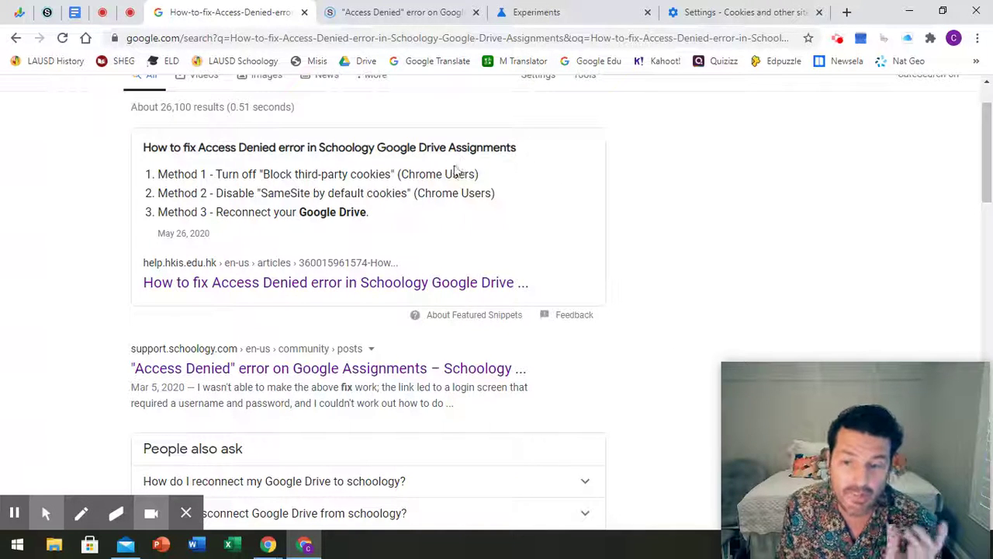
- Switch to the chrome://flags tab showing SameSite by default cookies set to Disabled
click(574, 17)
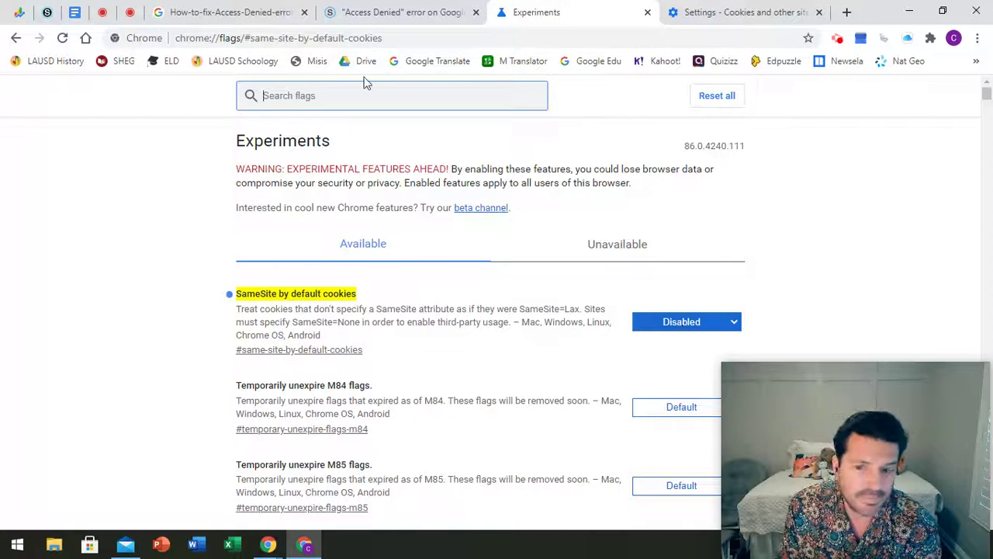
- Go back to the How-to-fix-Access-Denied search results tab
click(225, 15)
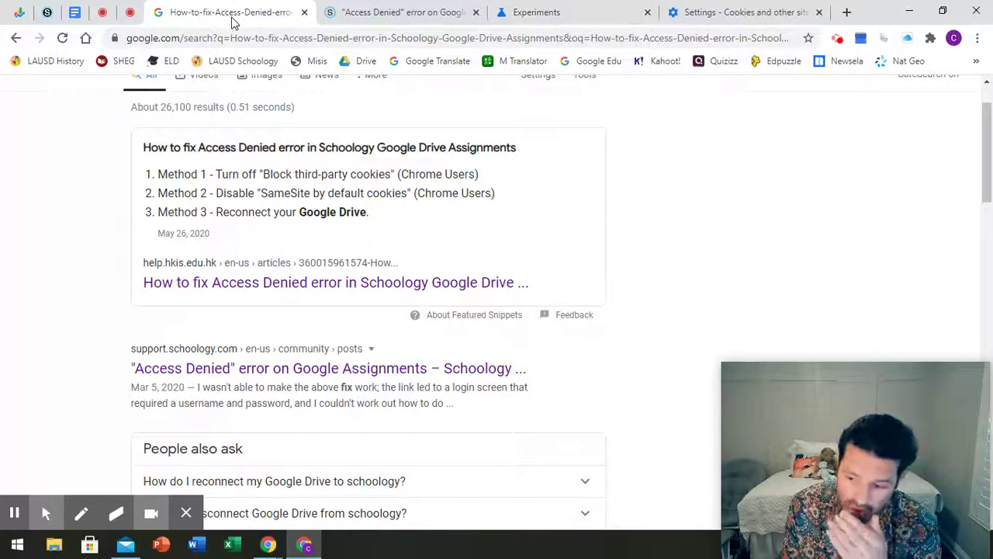